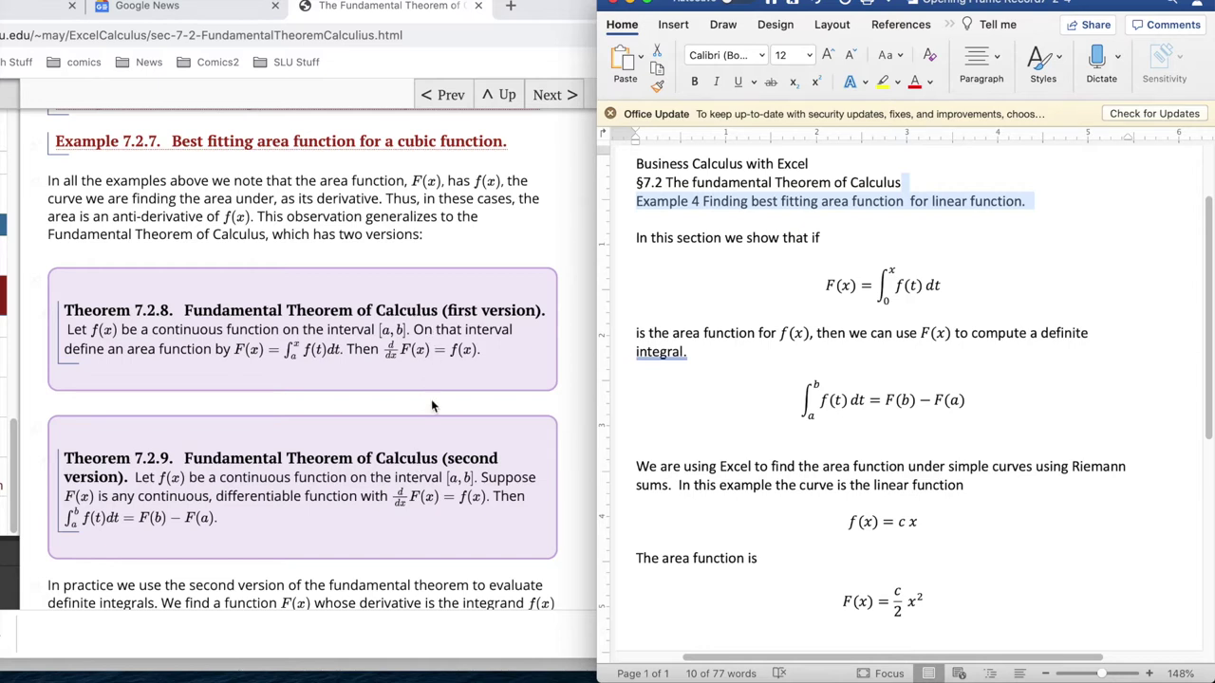
Inspect the area-function integral and its lower limit, then scroll the textbook up to Remark 7.2.4.
left_click(823, 281)
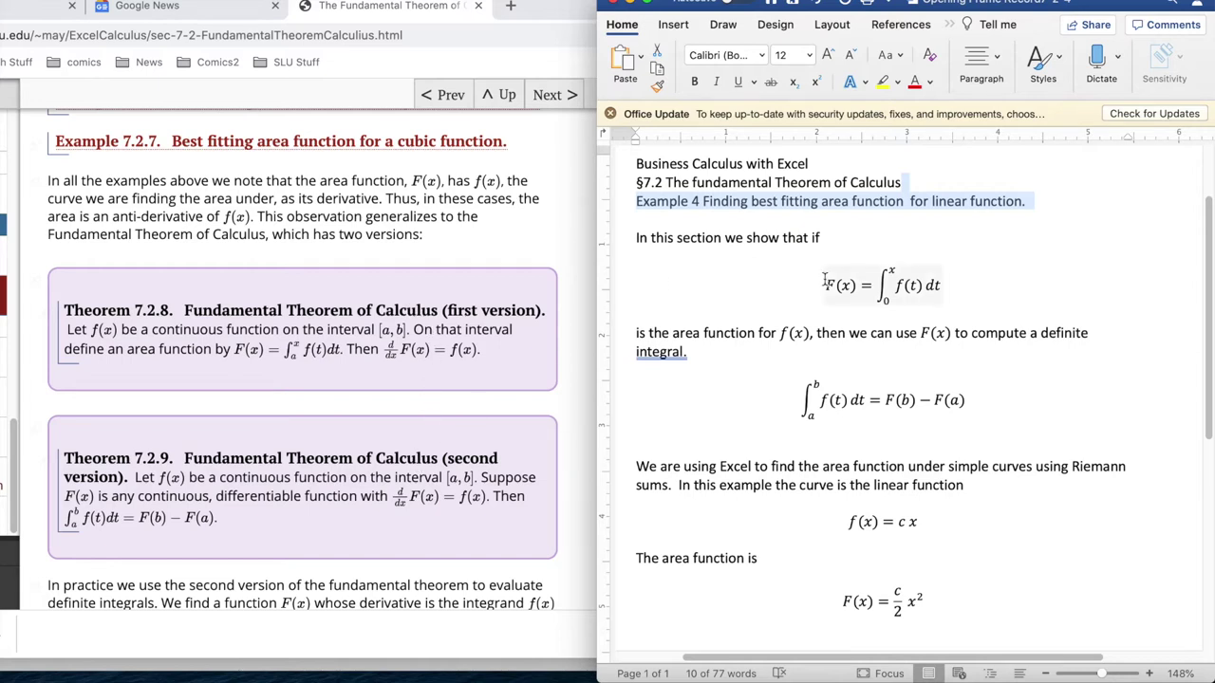
left_click(897, 311)
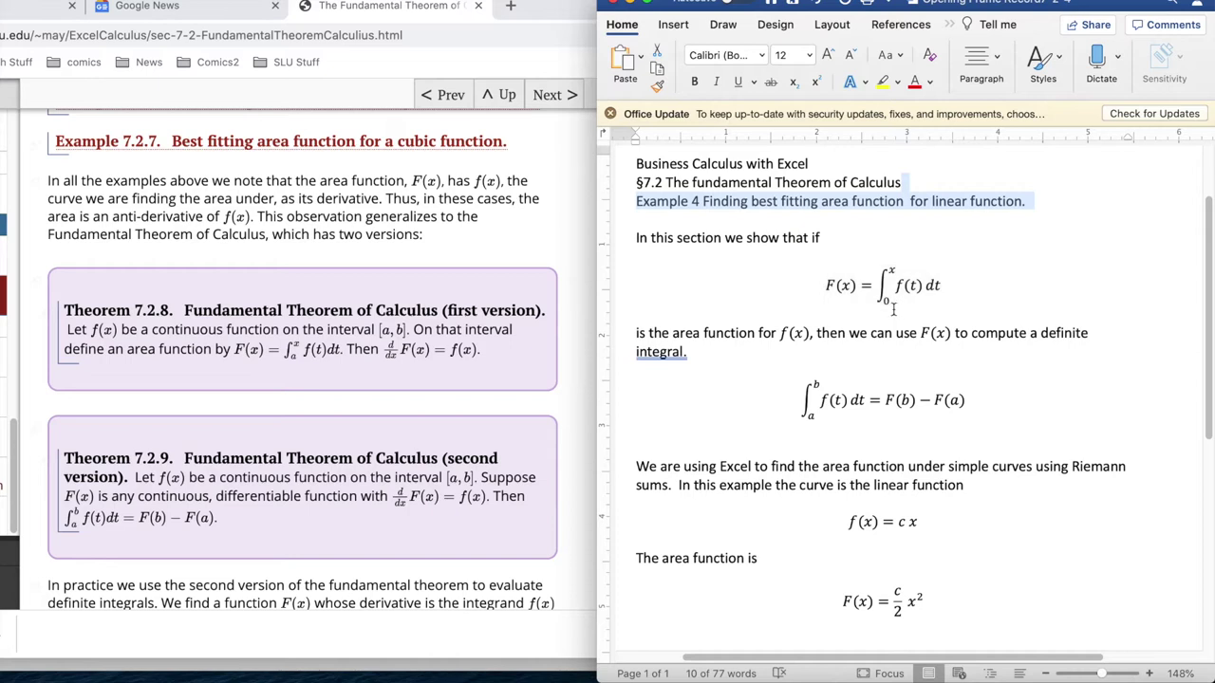
left_click(894, 278)
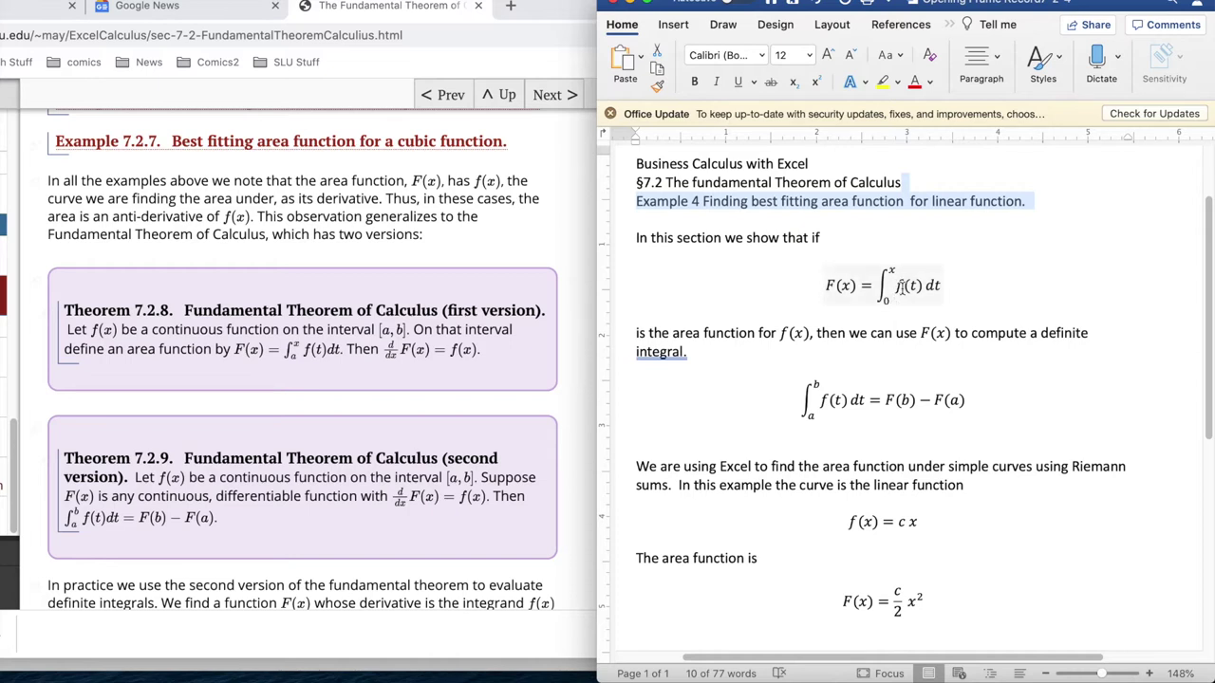
left_click(867, 317)
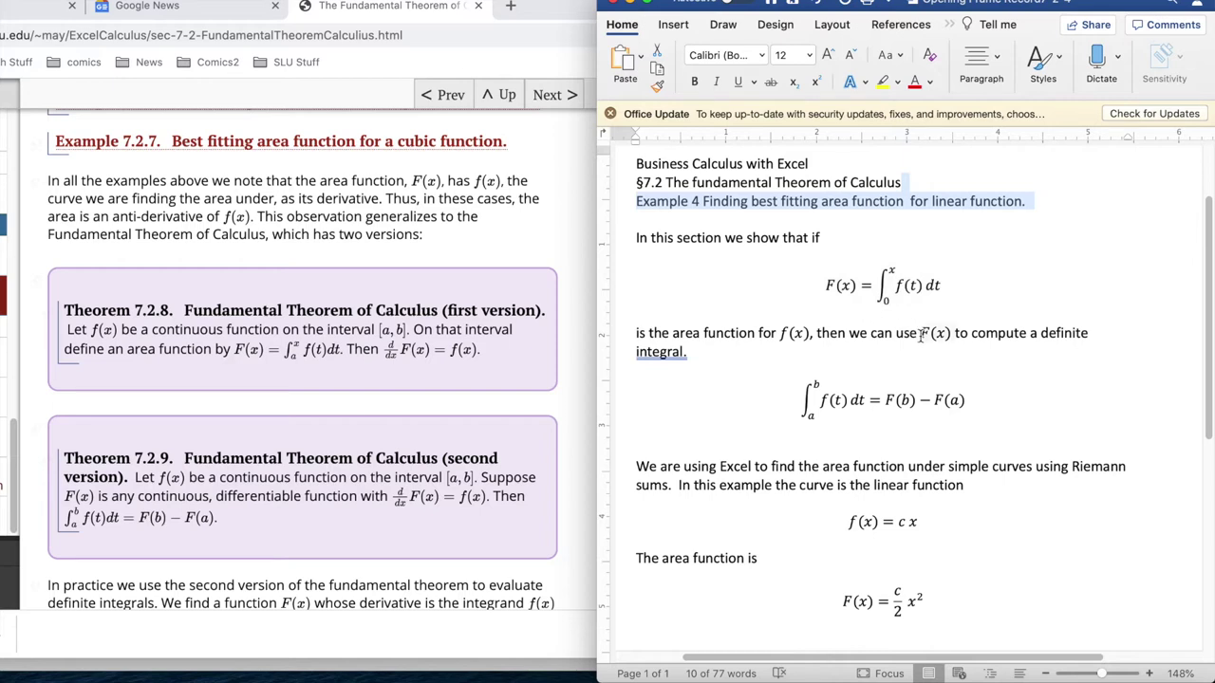
left_click(813, 416)
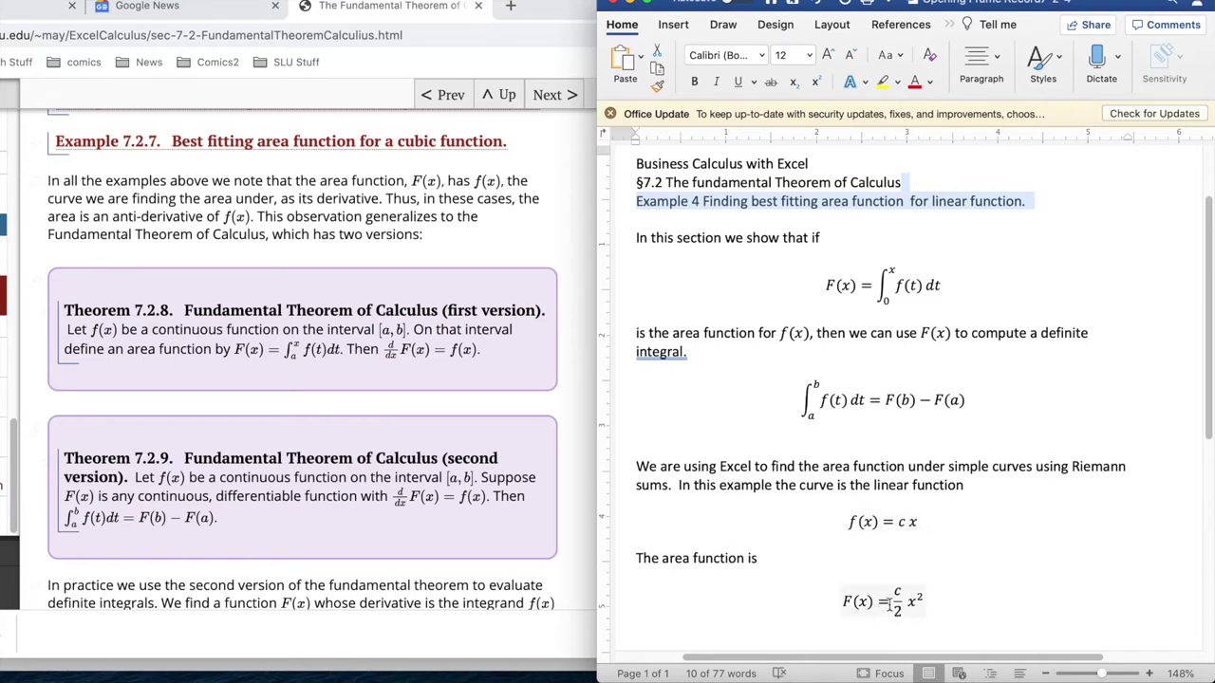
left_click(560, 405)
scroll(1002, 177, "up", 10)
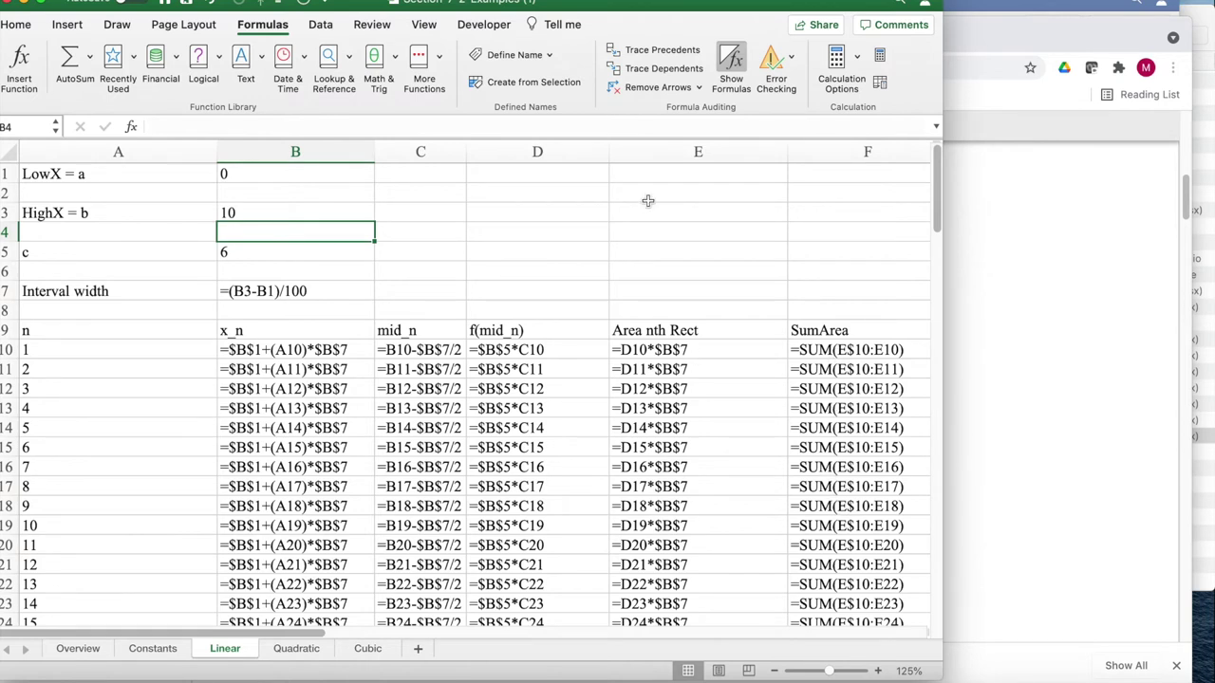
Turn off Show Formulas to display computed values, then delete the chart's SumArea trendline and equation.
left_click(732, 59)
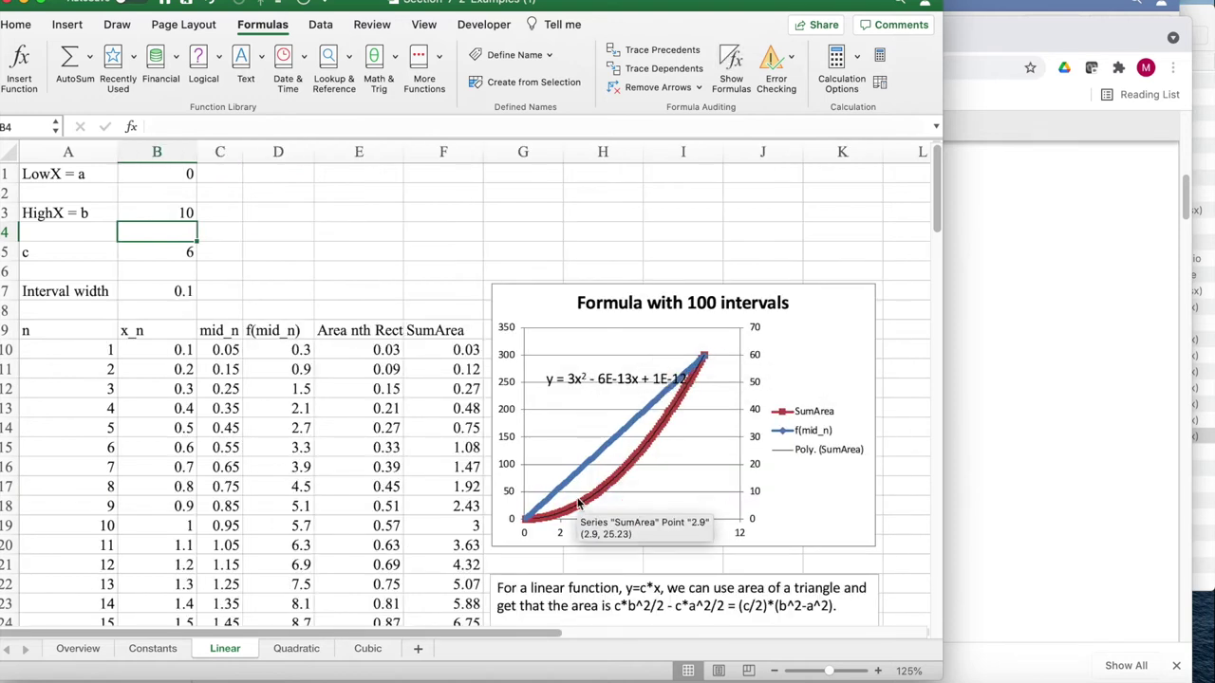
mouse_move(639, 419)
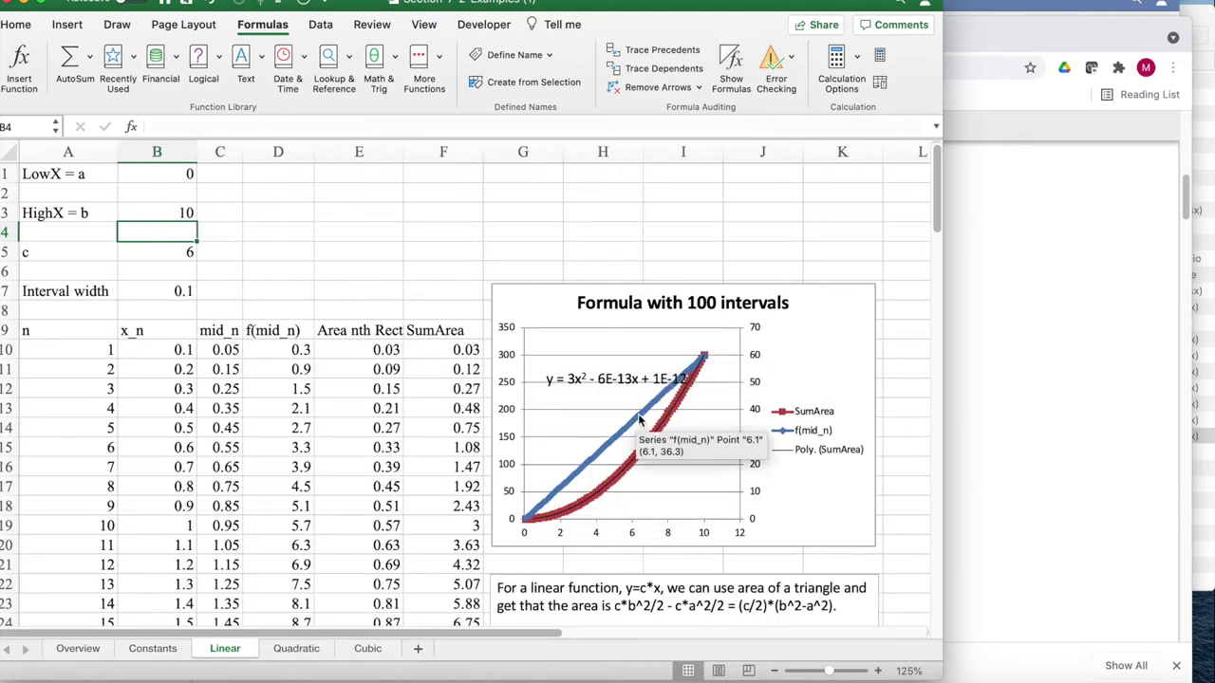
left_click(585, 465)
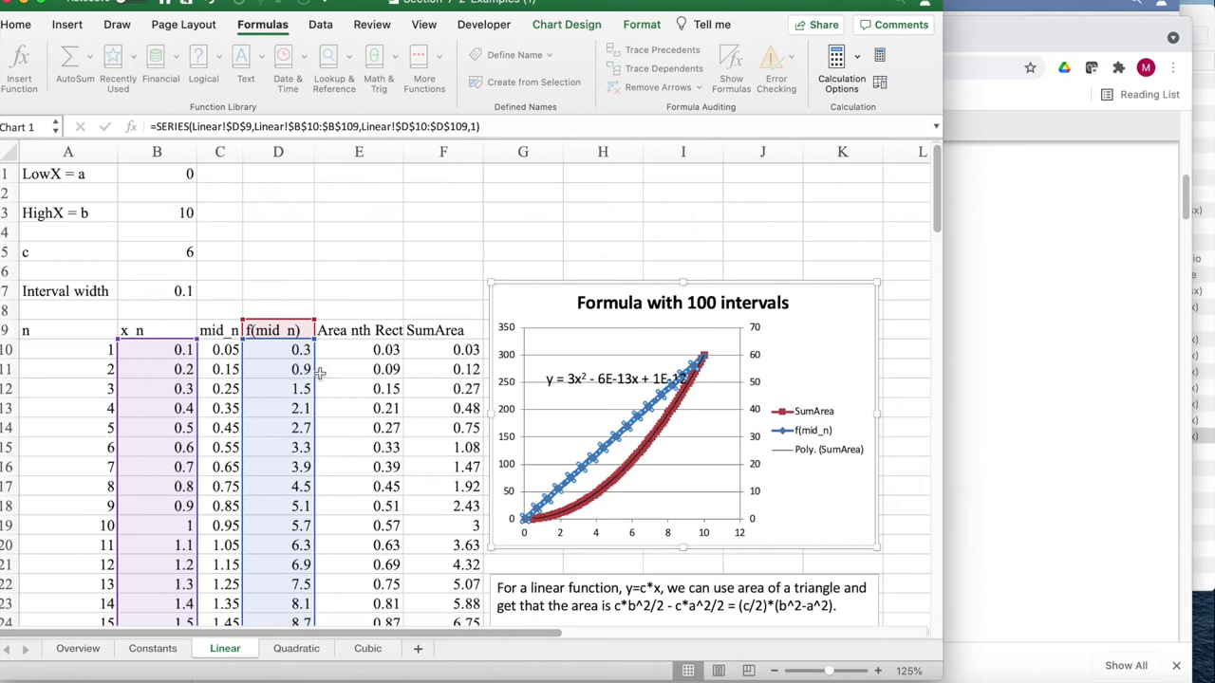
key("Escape")
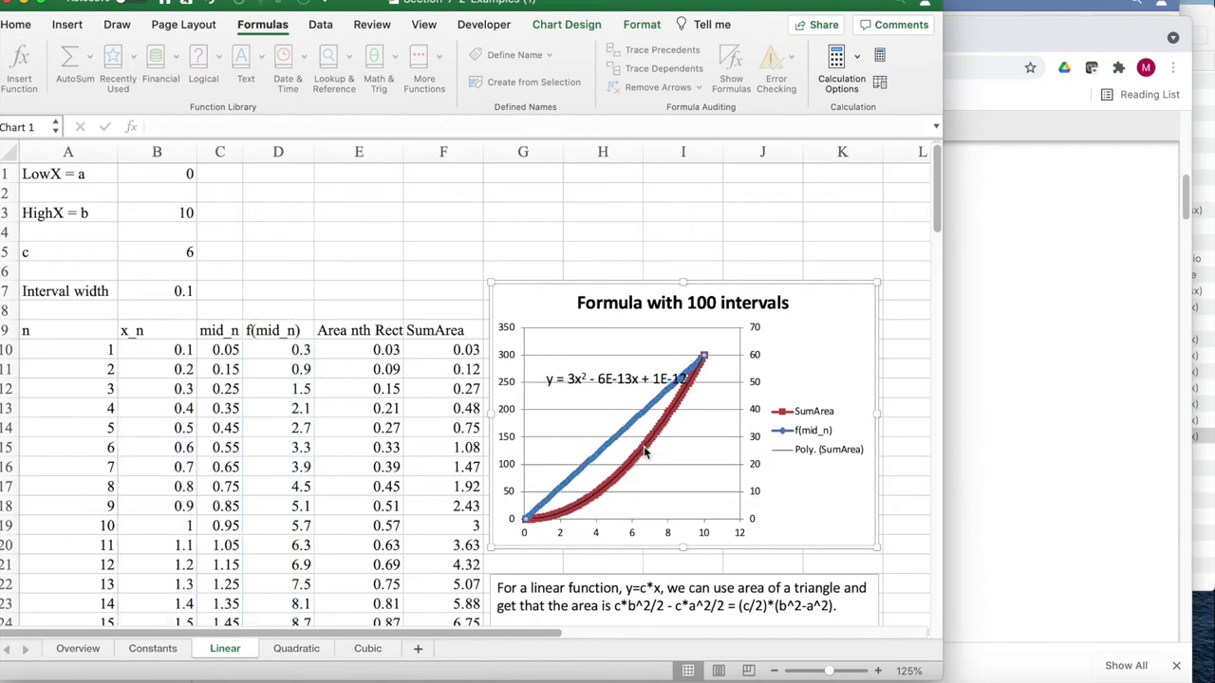
left_click(450, 367)
left_click_drag(682, 427, 698, 422)
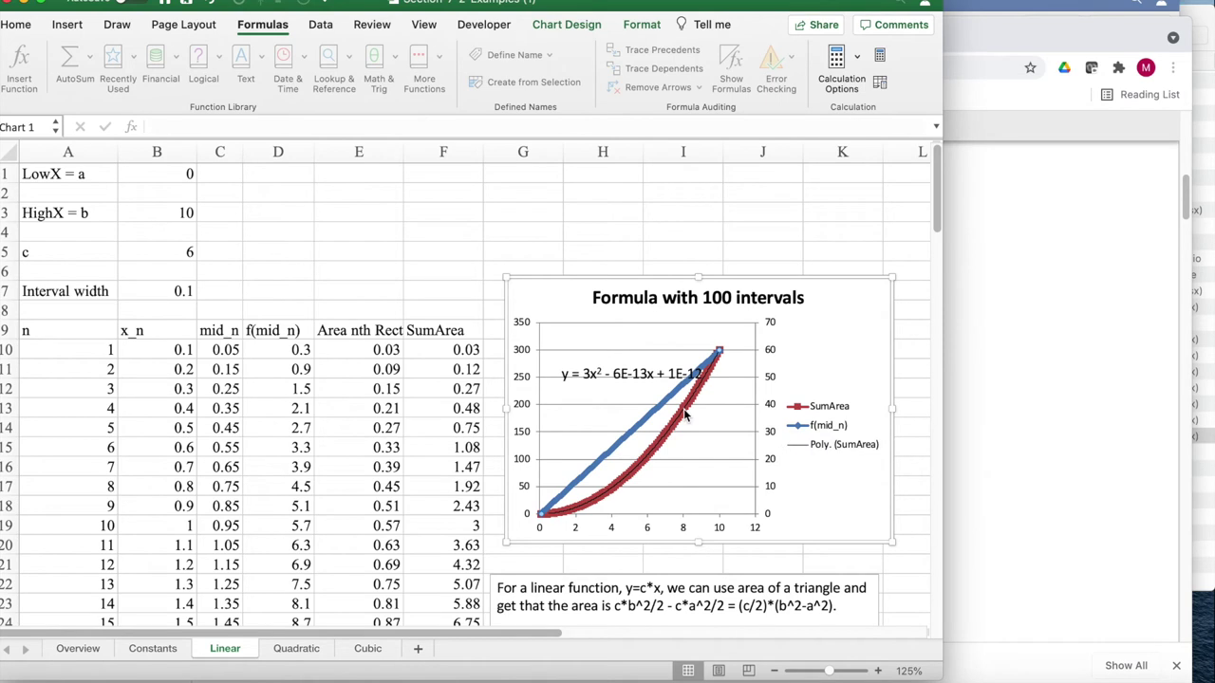
key("Delete")
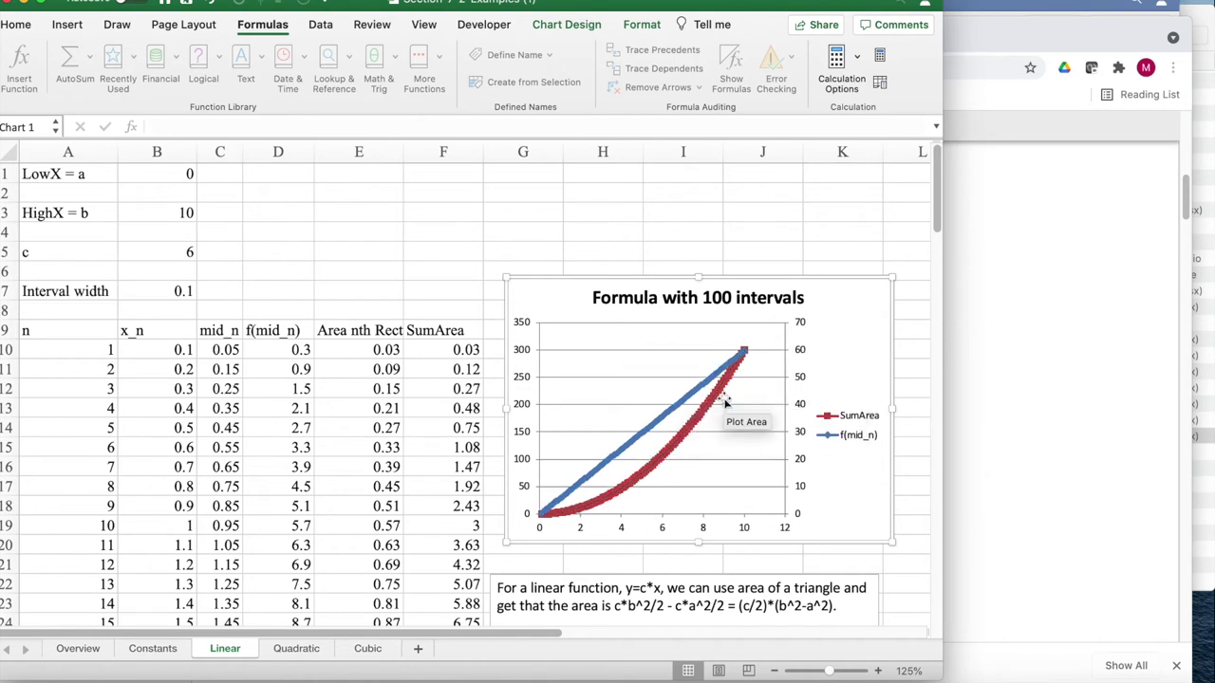
Add an order-2 polynomial trendline to the SumArea series with its equation displayed on the chart.
left_click(658, 462)
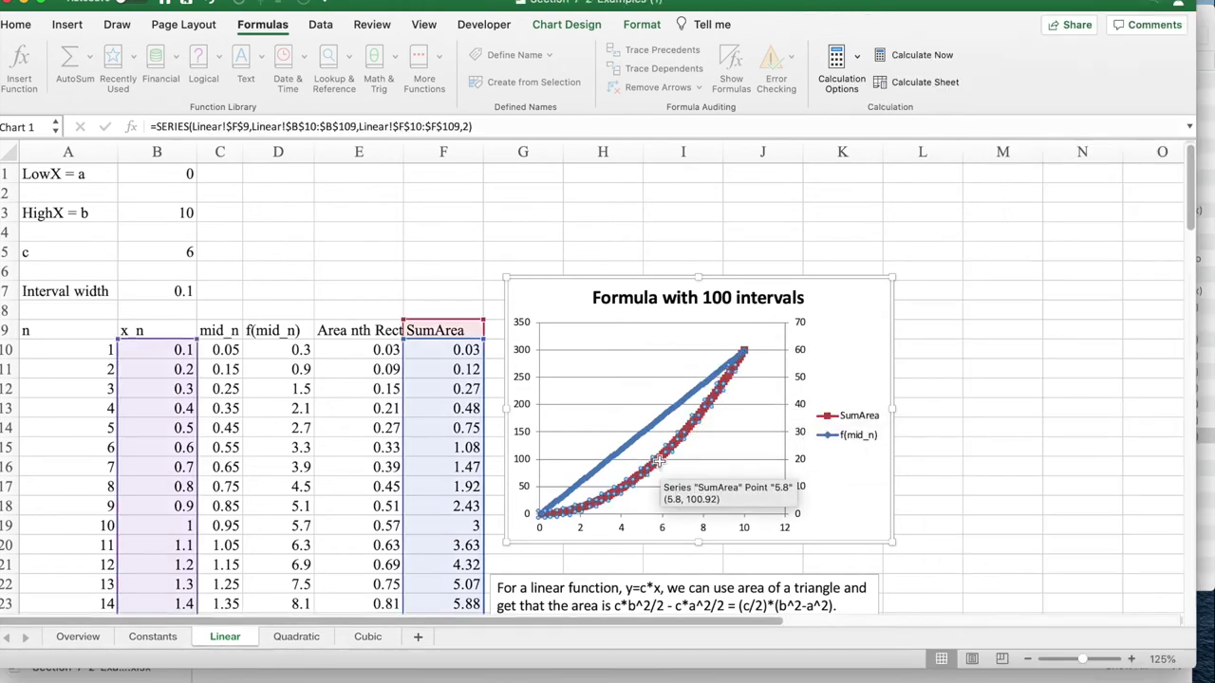
right_click(659, 464)
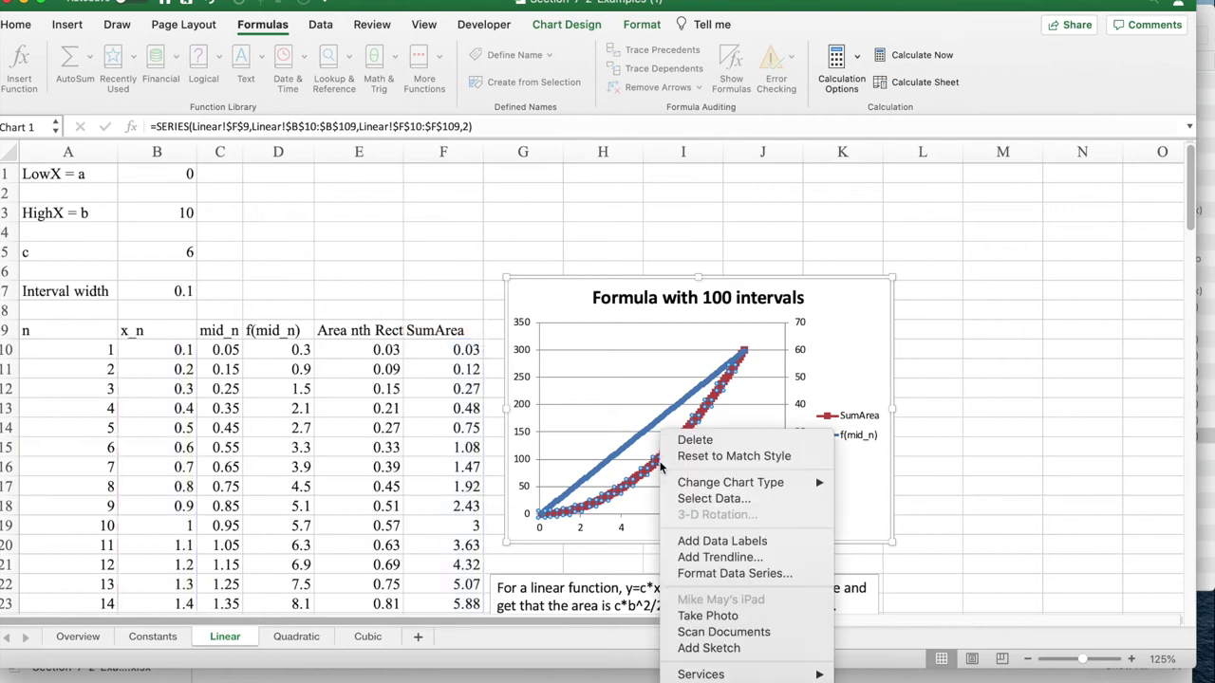
left_click(720, 557)
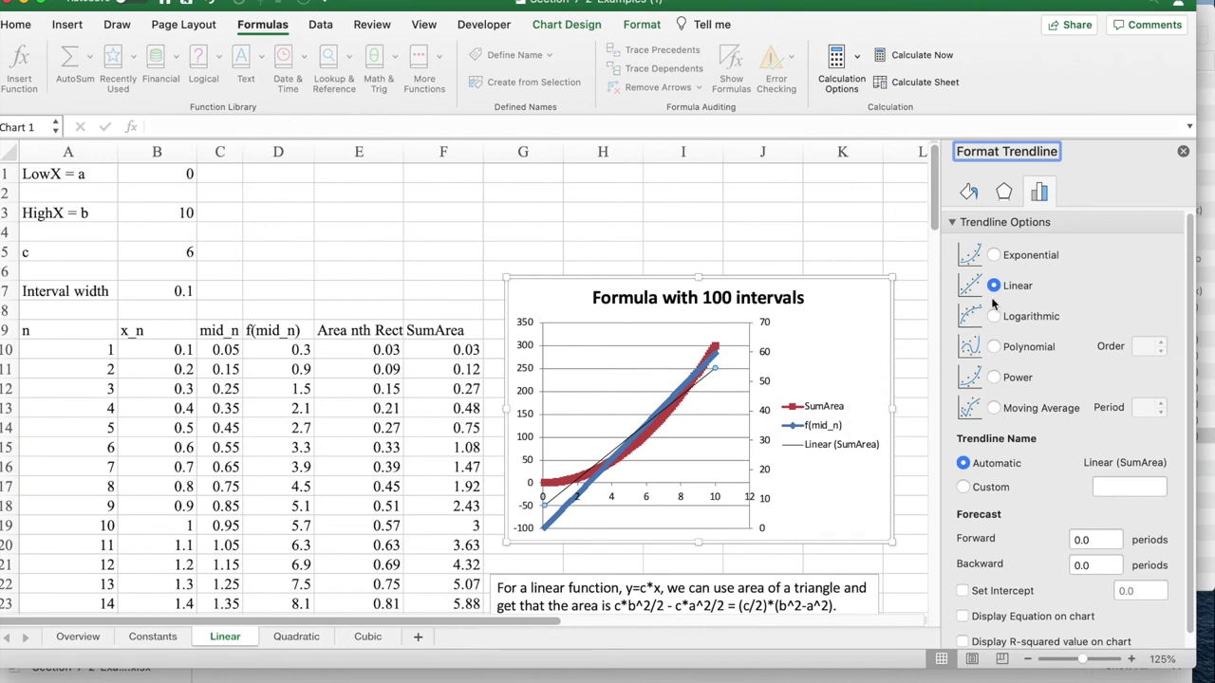
left_click(993, 347)
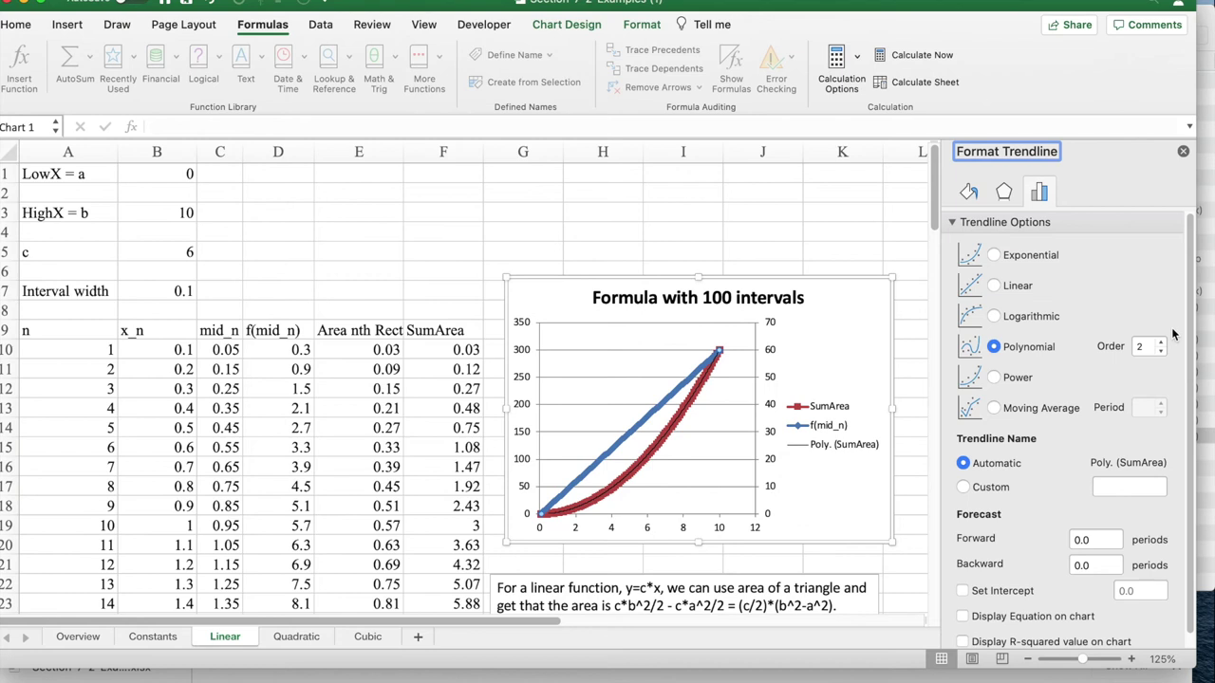
left_click(963, 617)
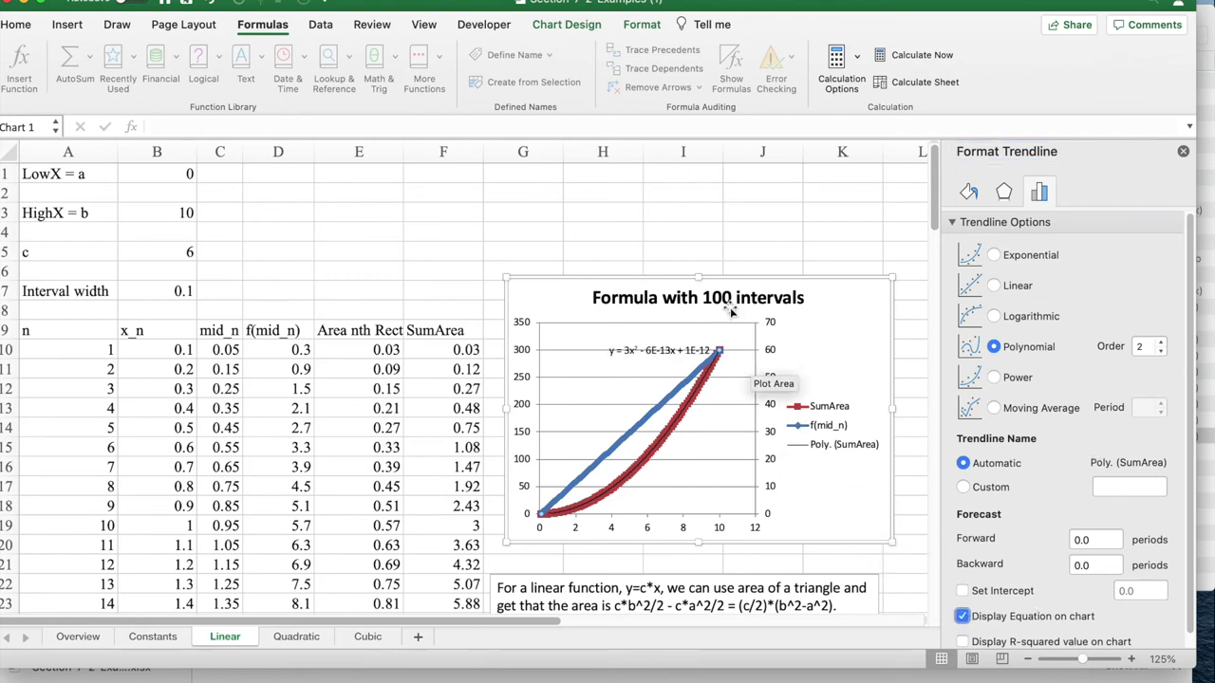
left_click(1183, 150)
left_click(643, 353)
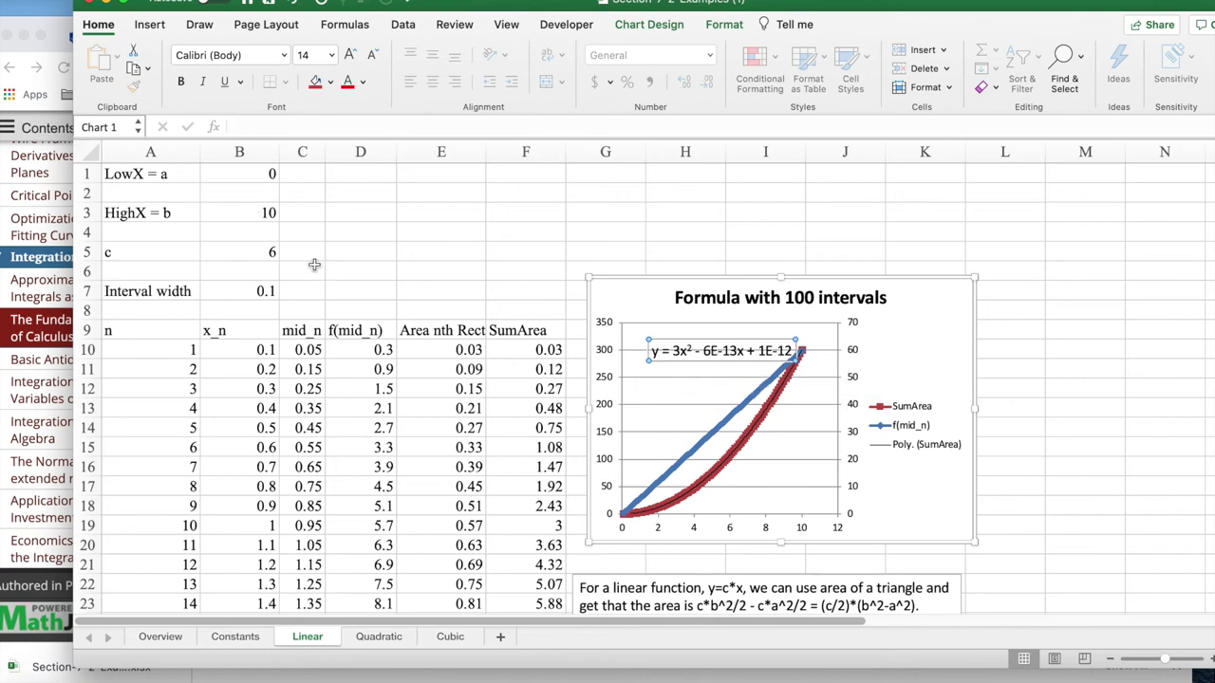
left_click(254, 214)
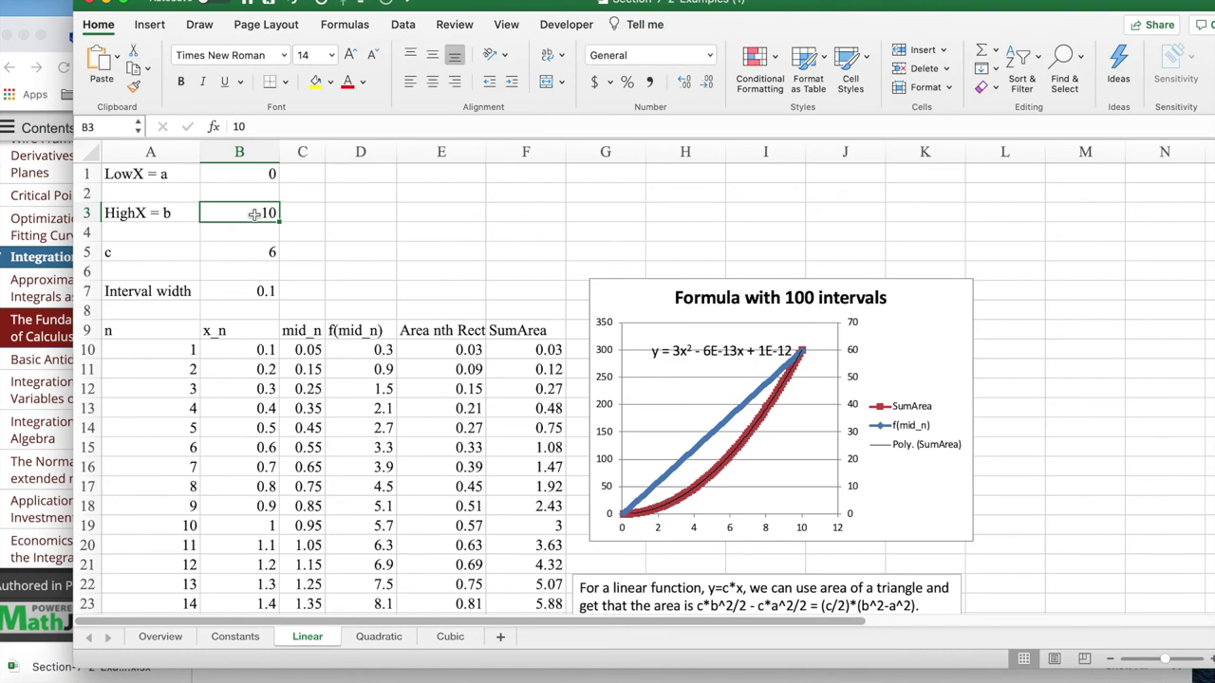
type("1")
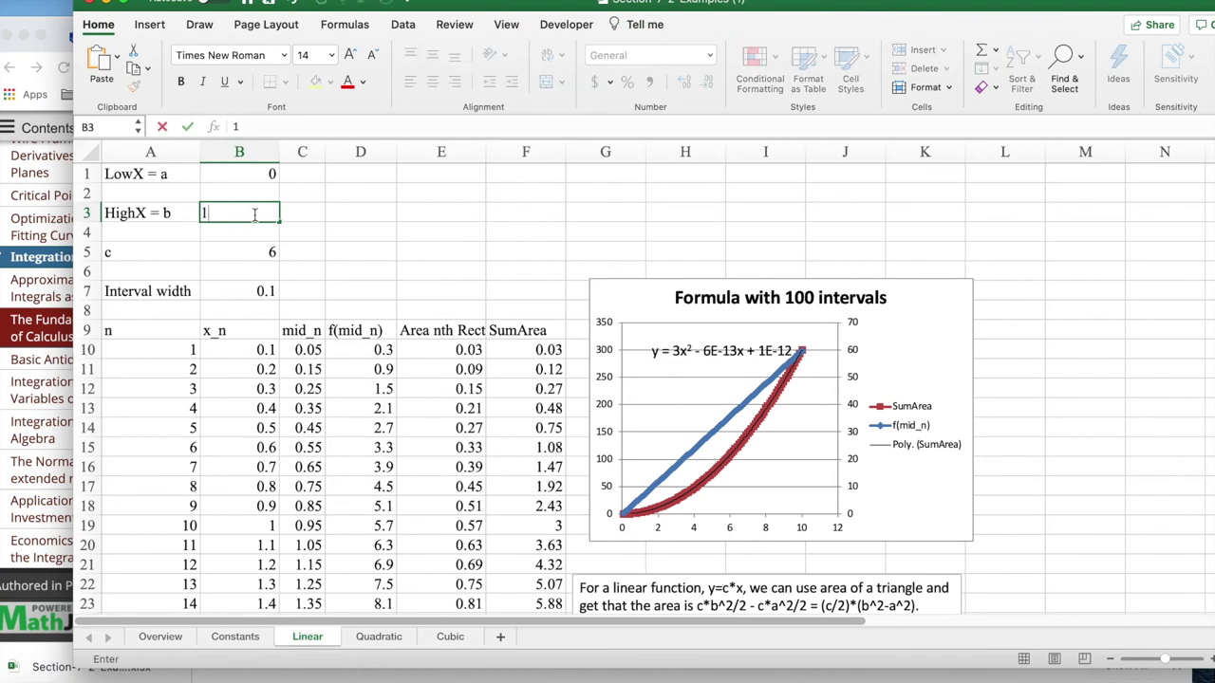
key("Return")
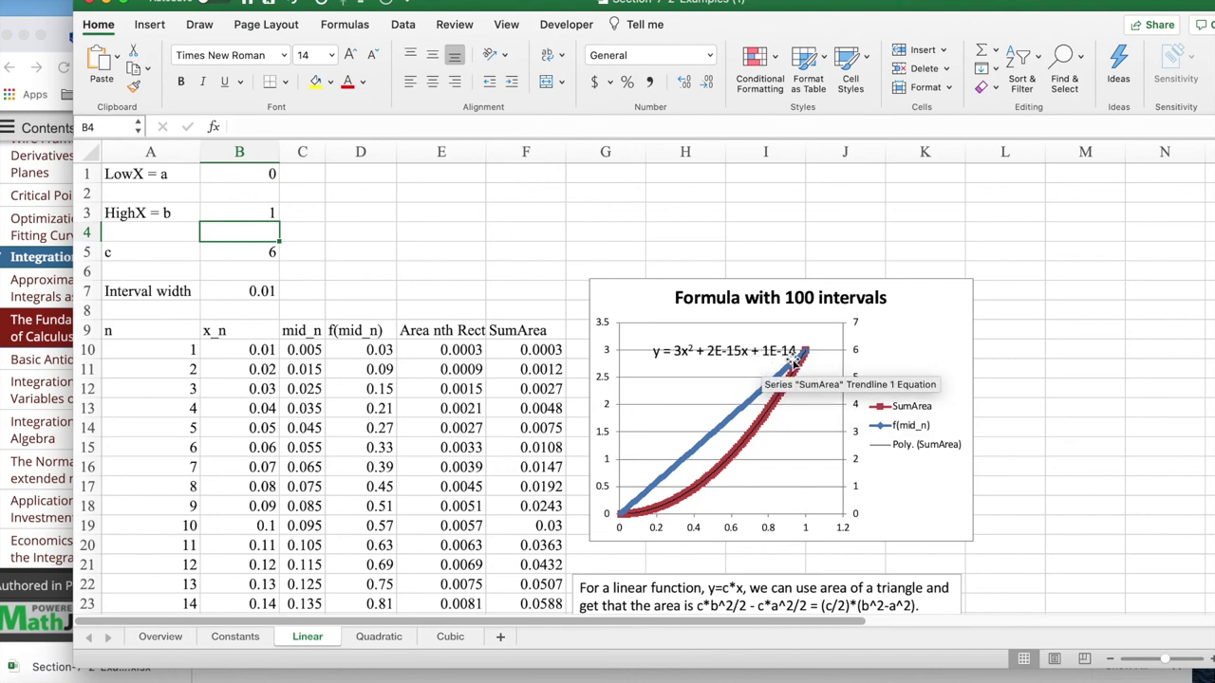
left_click(470, 326)
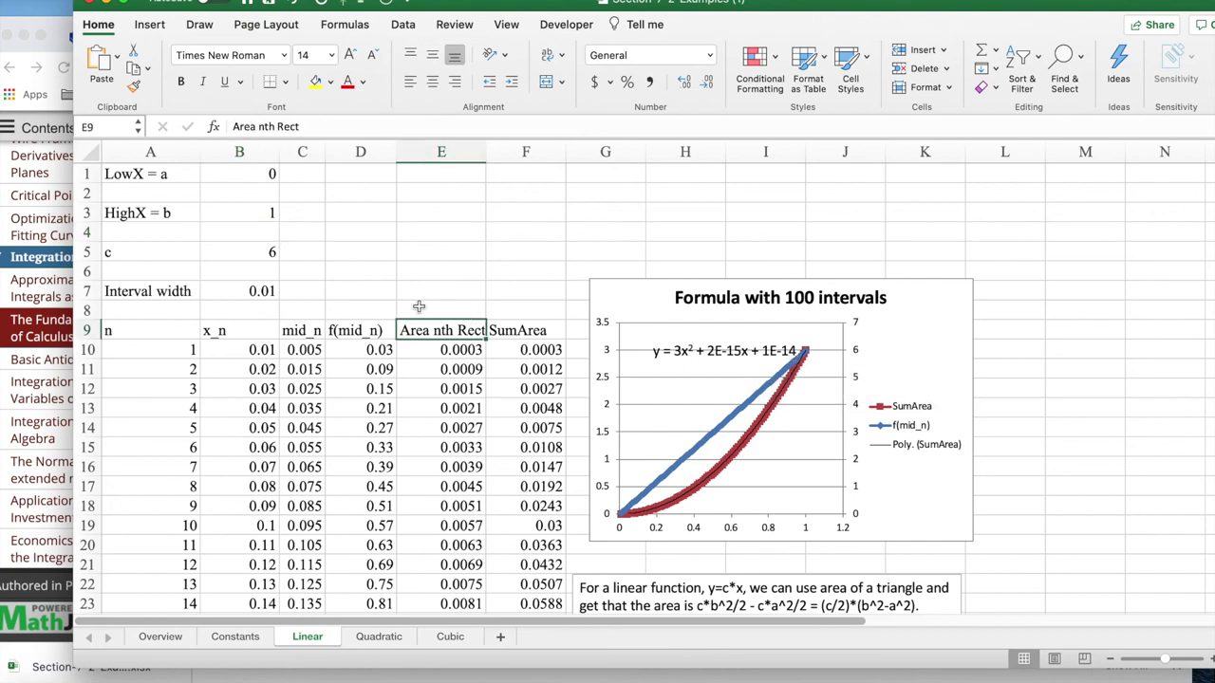
left_click(270, 215)
type("0.01")
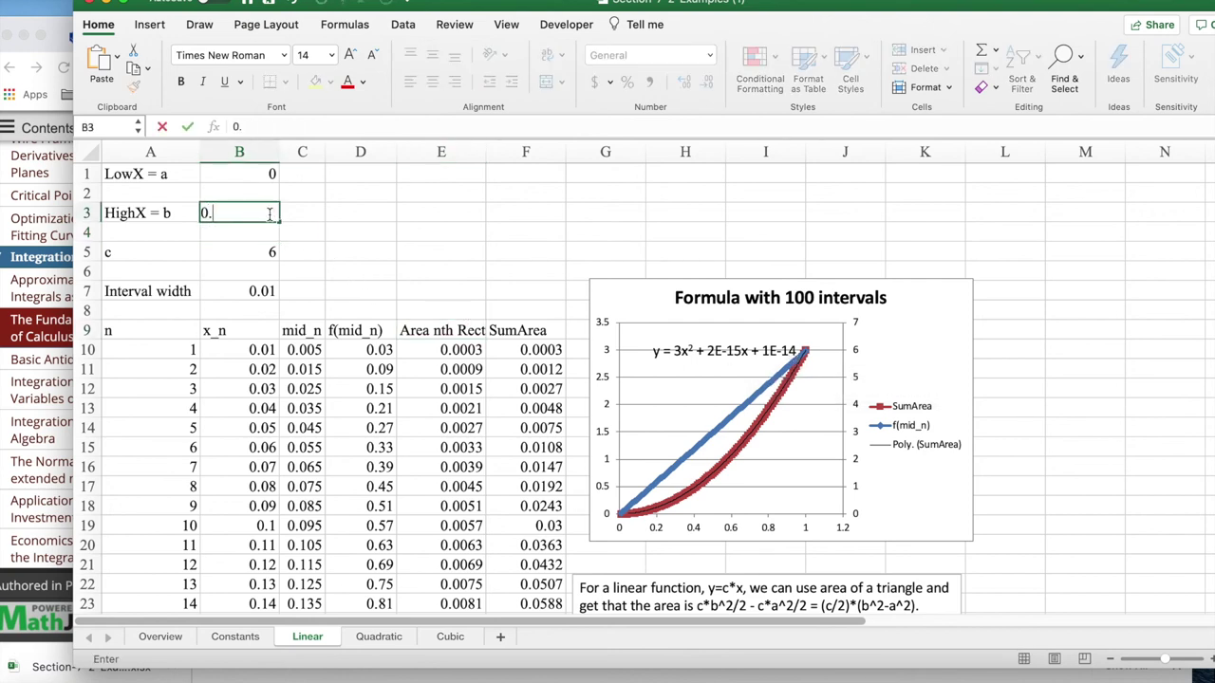
key("Return")
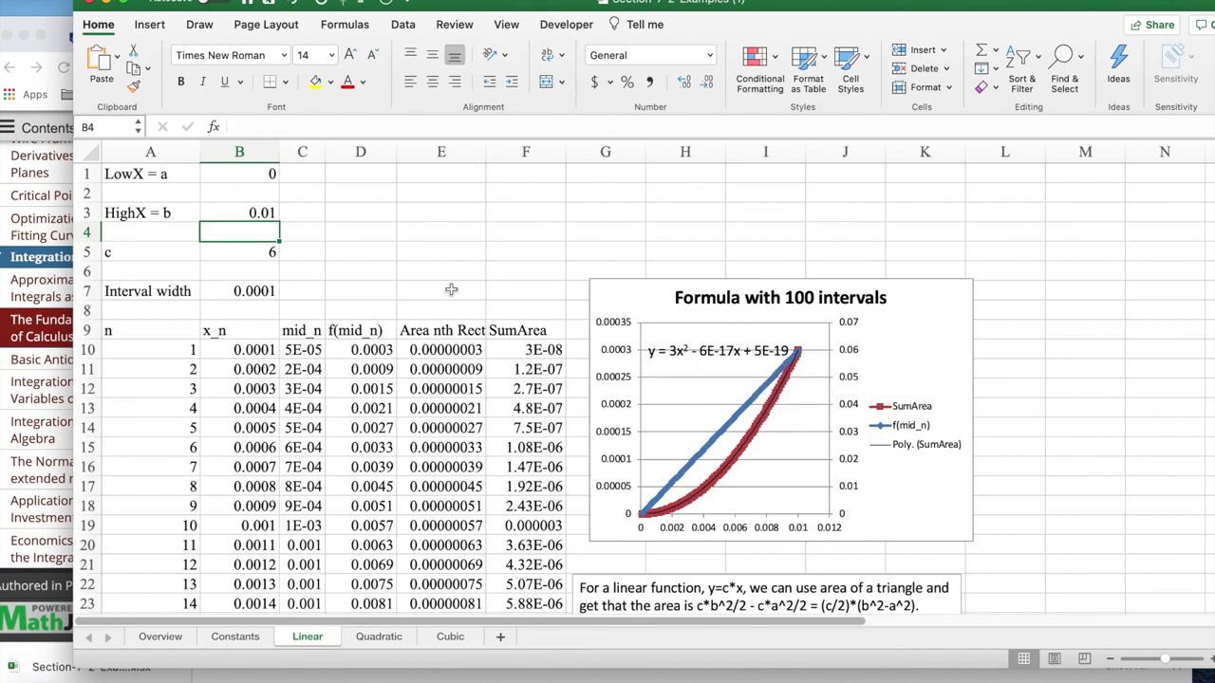
left_click(267, 214)
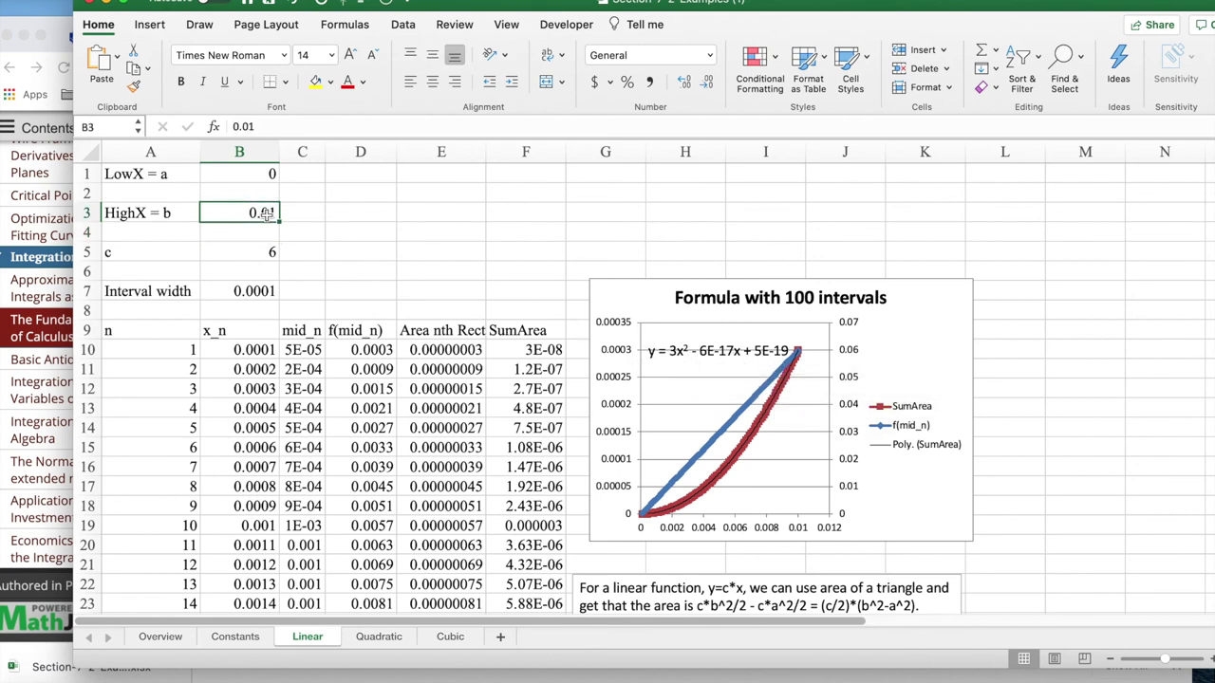
type("10")
Confirm HighX at 10 and set c in cell B5 to 8.
key("Return")
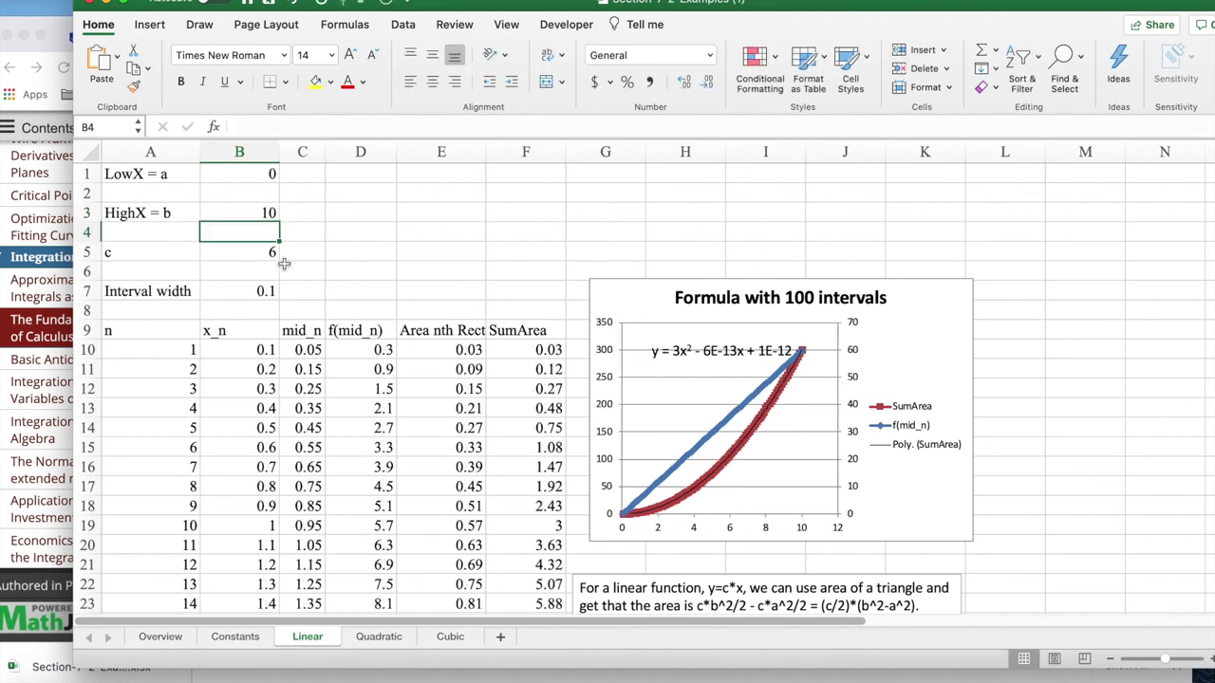
left_click(256, 253)
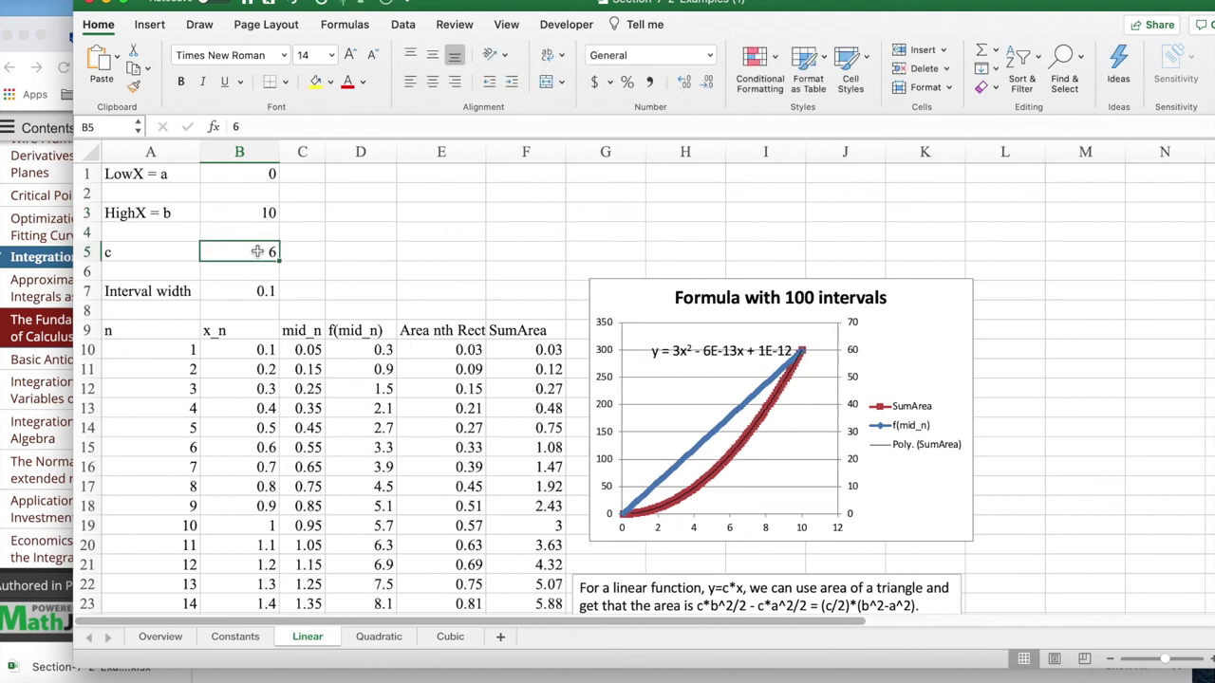
type("8")
key("Return")
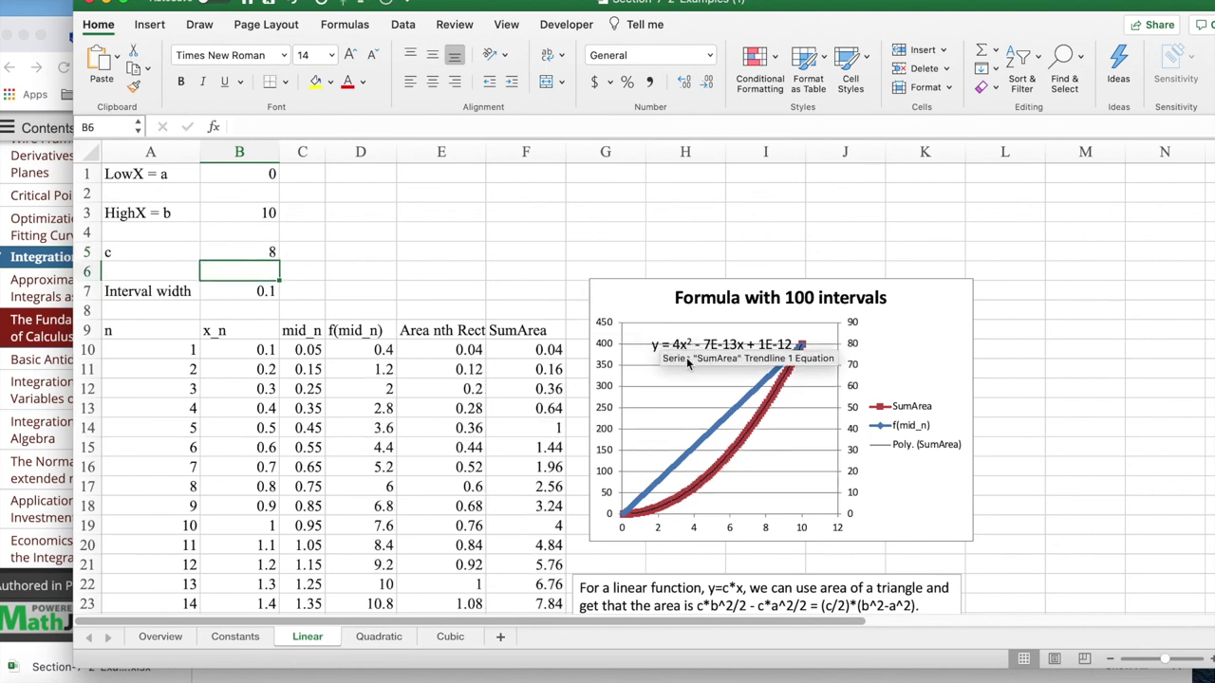
Change c in B5 to 23, then bring the explanatory note below the chart into view.
left_click(260, 254)
type("23")
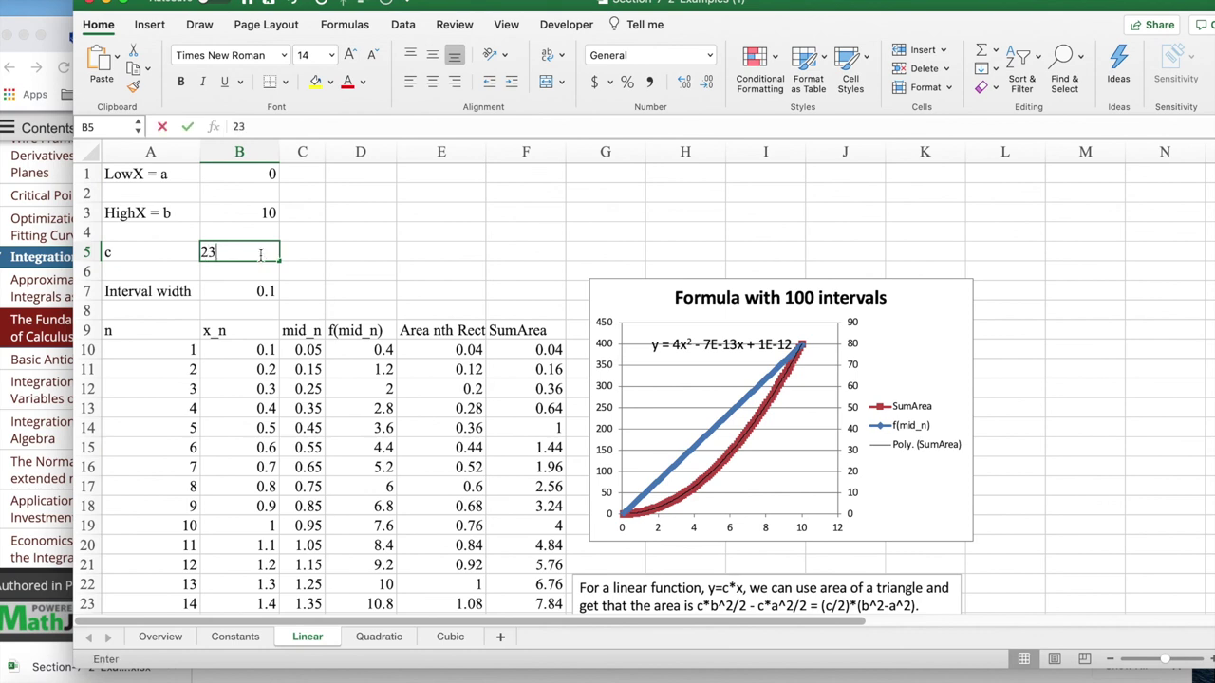
key("Return")
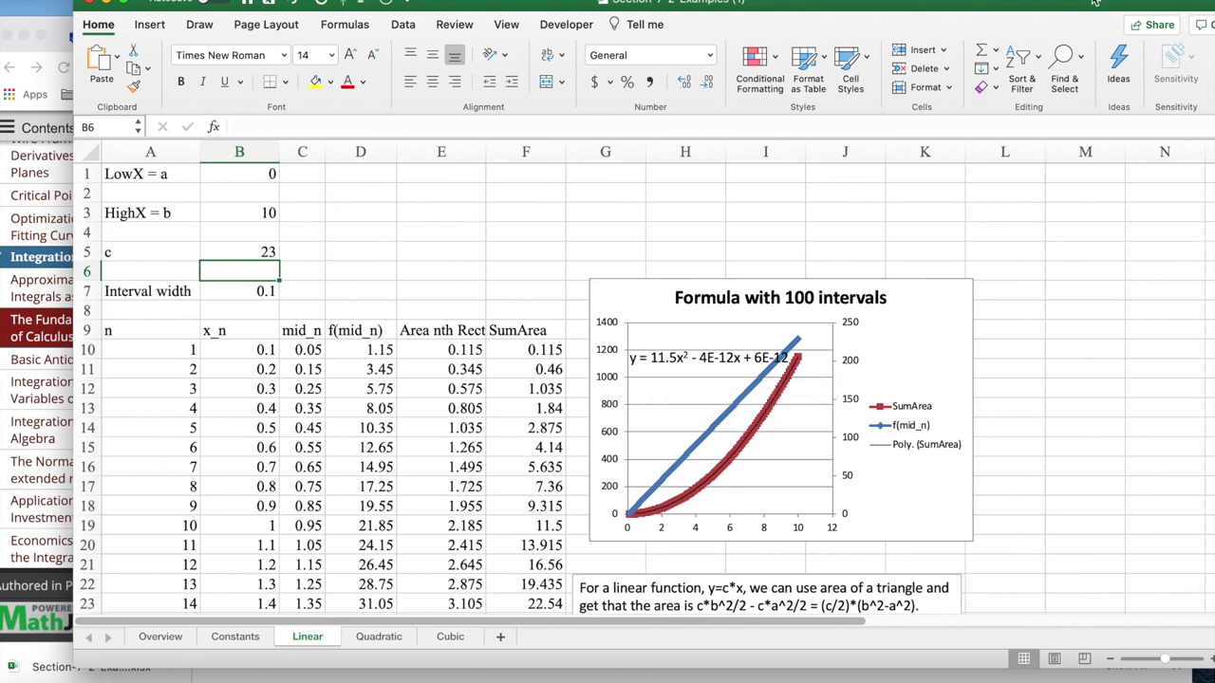
left_click_drag(1093, 3, 1011, 3)
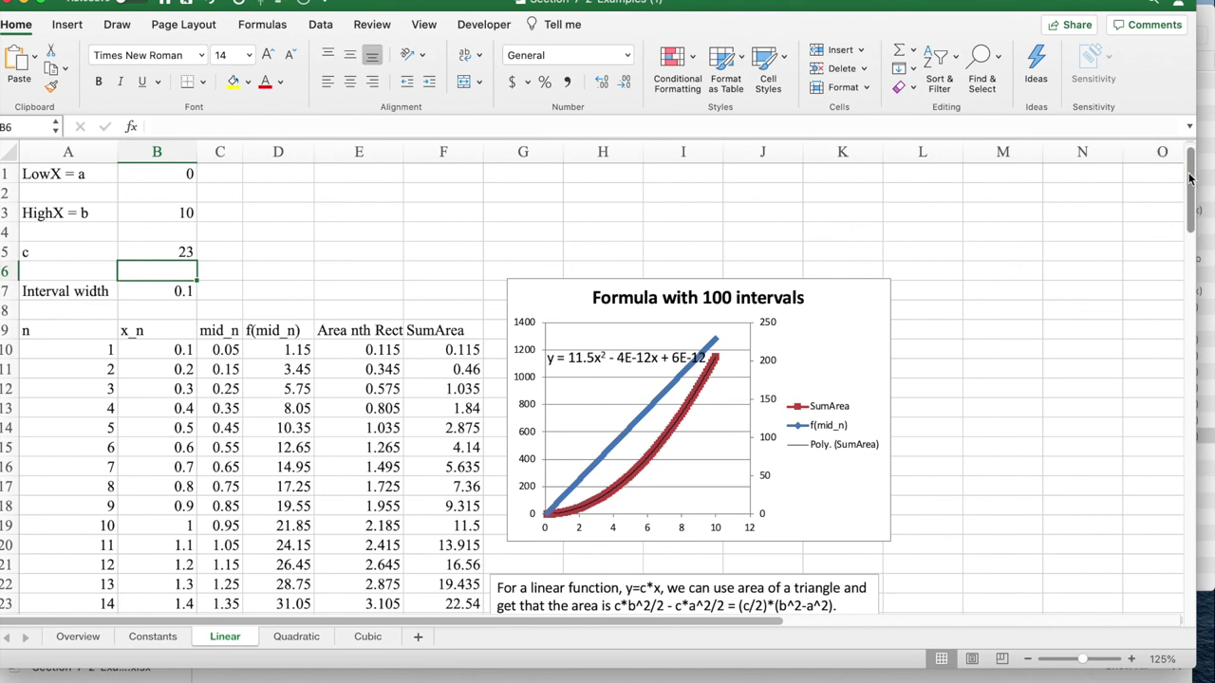
scroll(1190, 178, "down", 5)
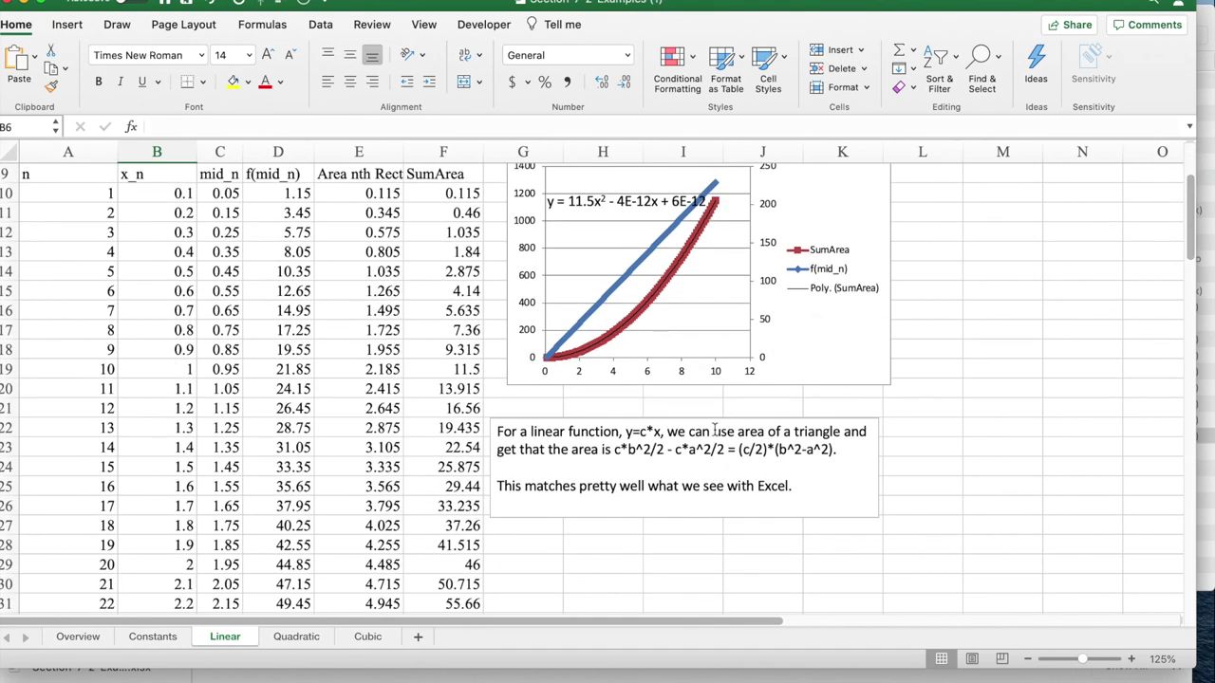